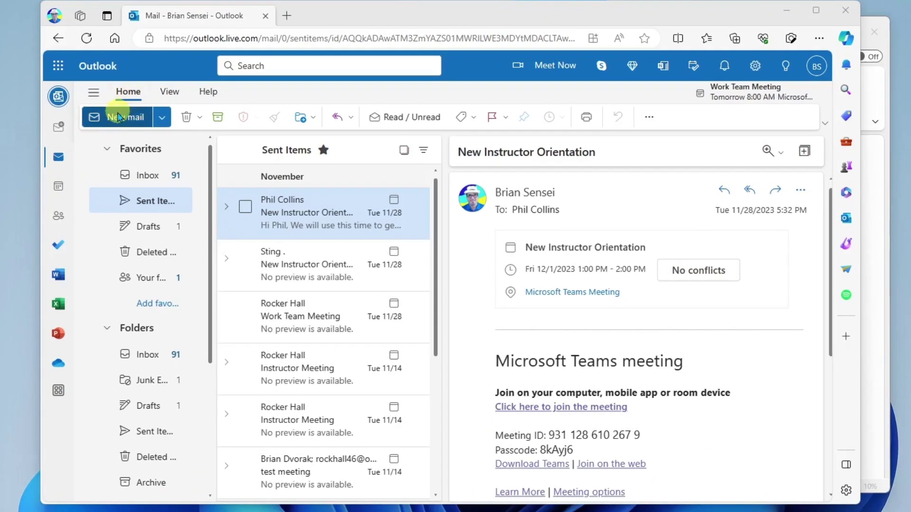
# Start a new message in Outlook on the web showing the existing signature
pyautogui.click(108, 119)
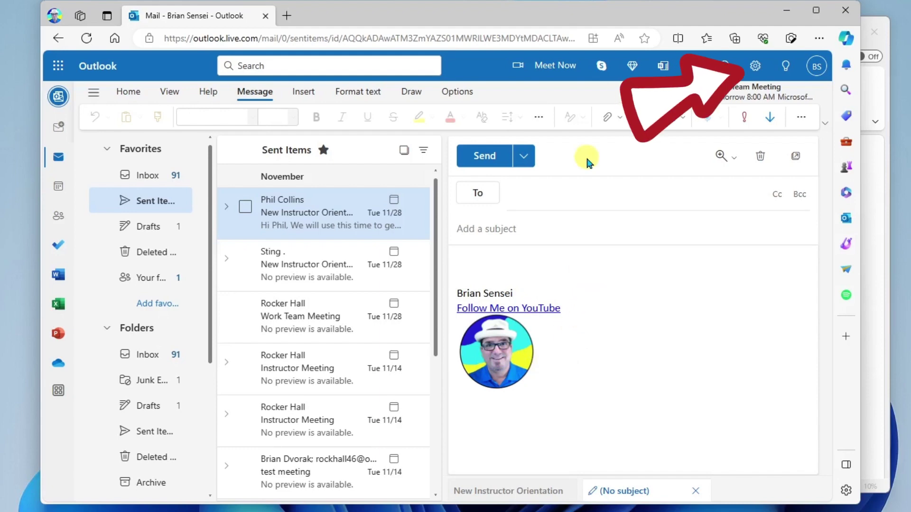
pyautogui.click(756, 67)
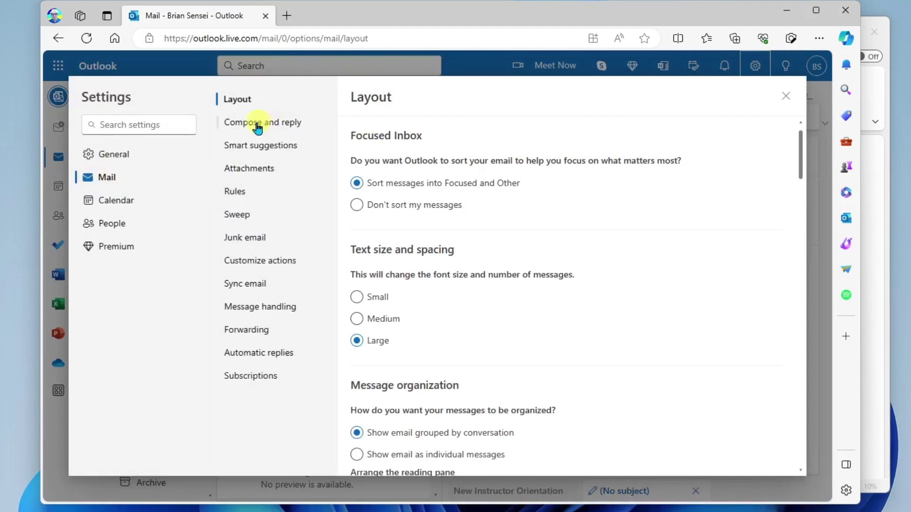
pyautogui.click(290, 125)
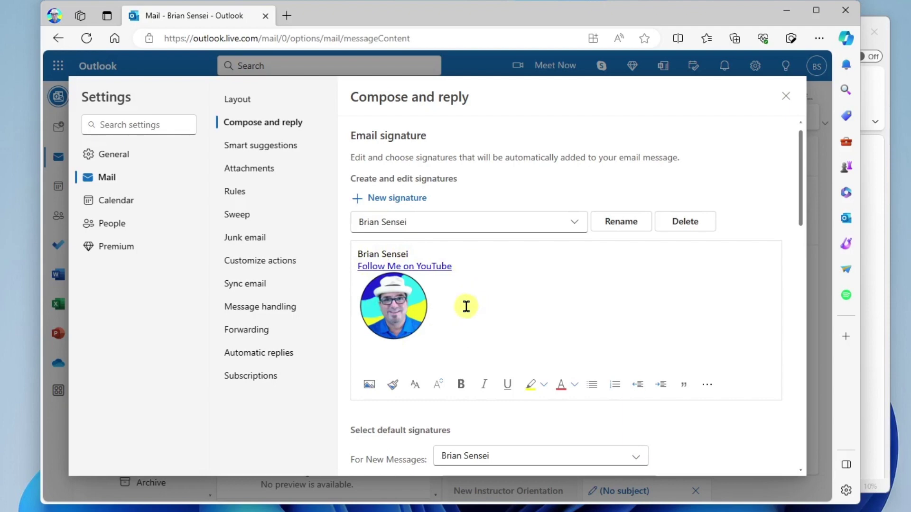
pyautogui.click(368, 386)
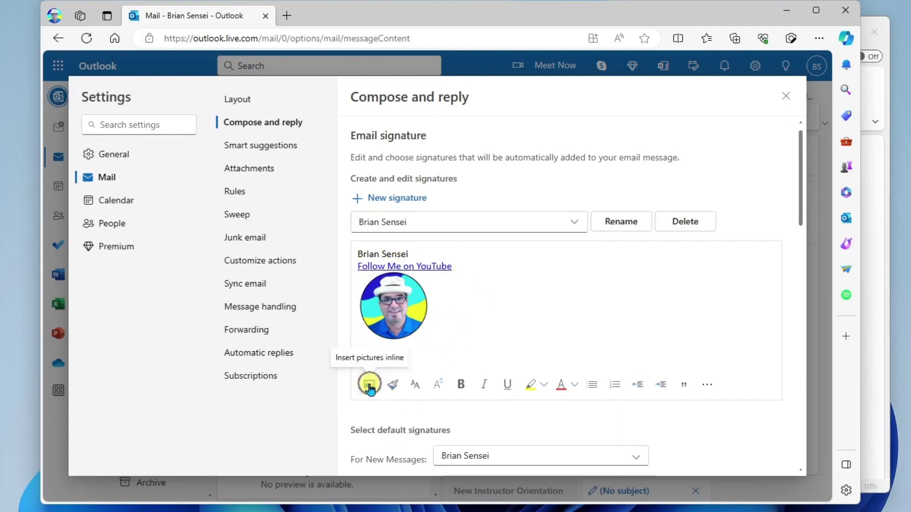
pyautogui.click(708, 386)
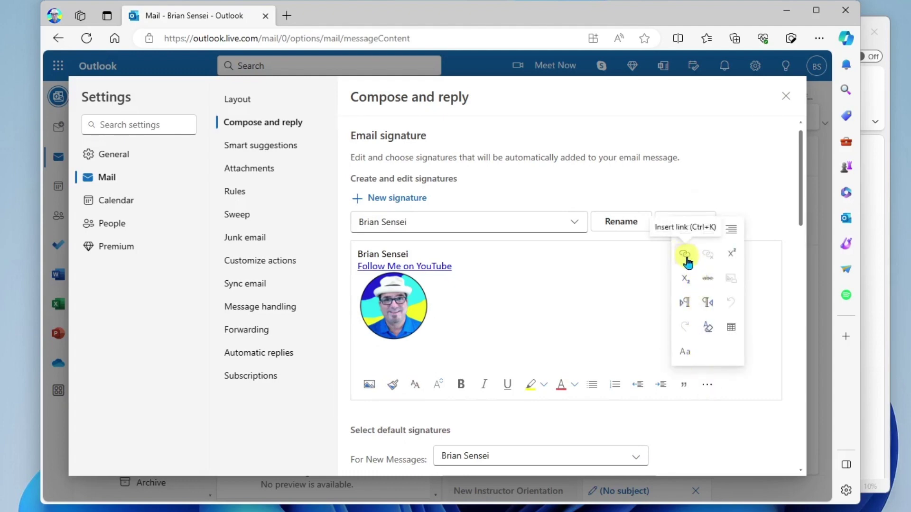
pyautogui.click(545, 264)
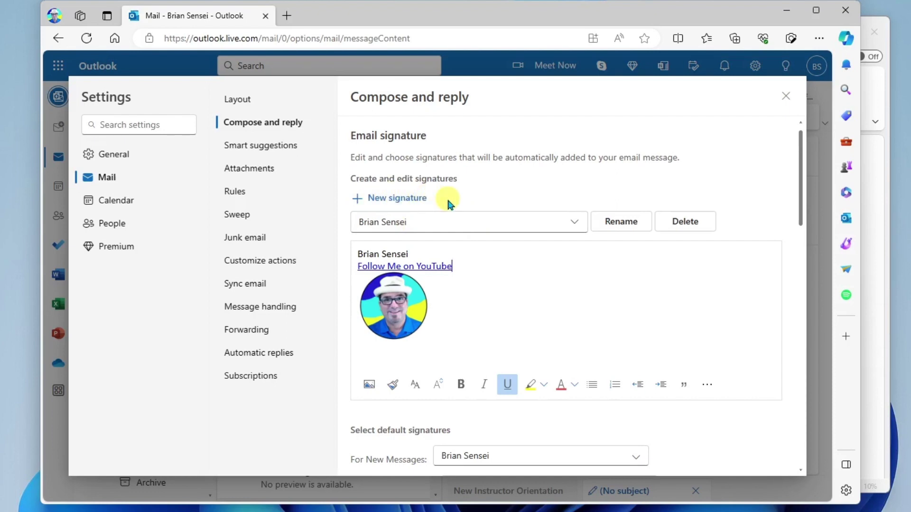
pyautogui.click(785, 97)
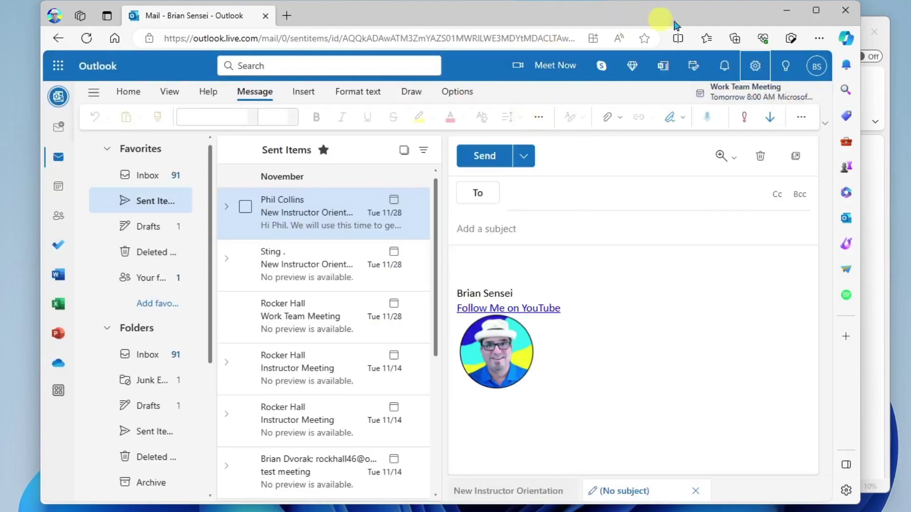
# Switch from the browser to the desktop Outlook app
pyautogui.click(786, 10)
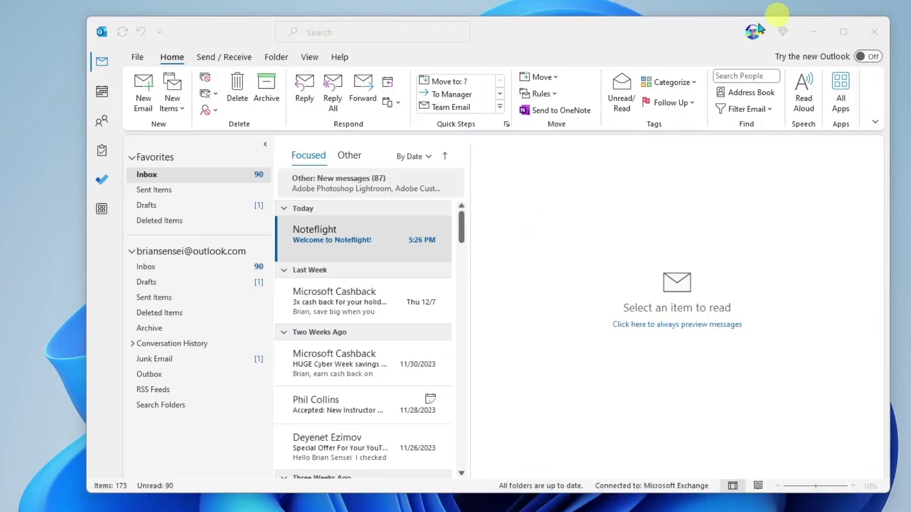
pyautogui.click(504, 24)
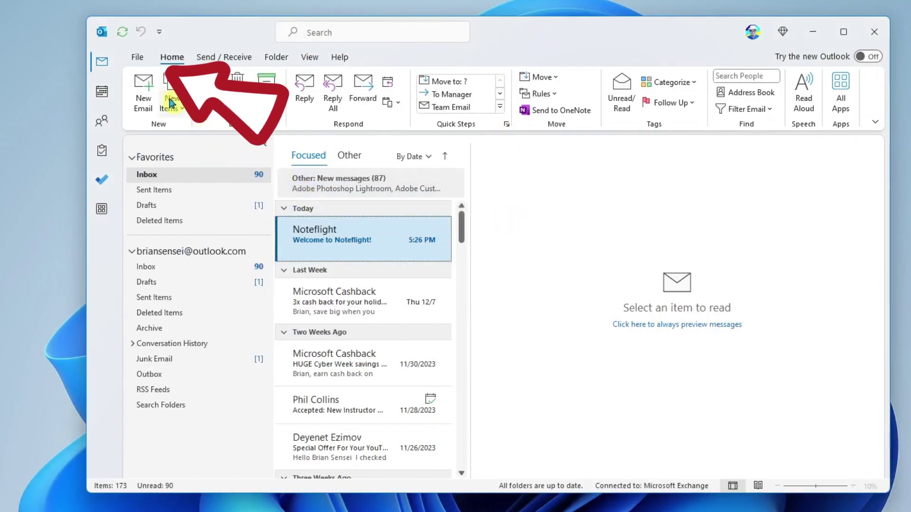
# Reach Signatures and Stationery via File > Options > Mail > Signatures
pyautogui.click(141, 59)
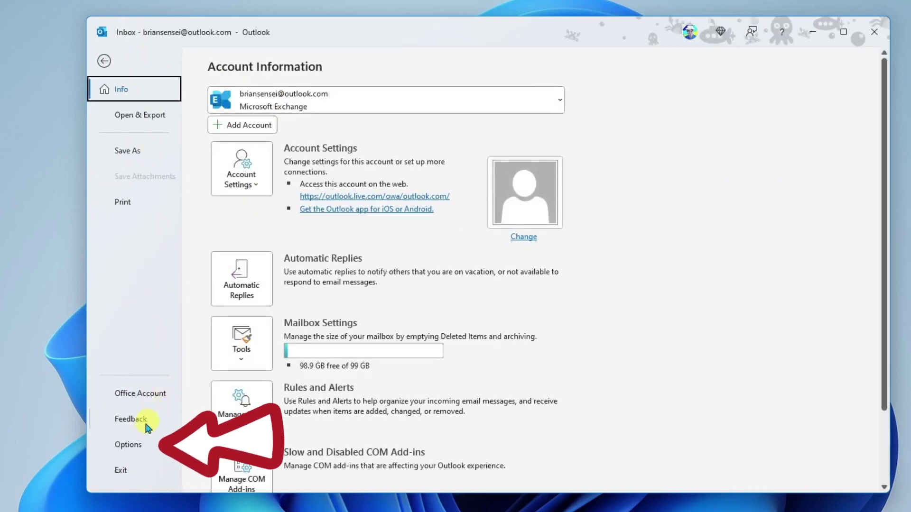
pyautogui.click(126, 446)
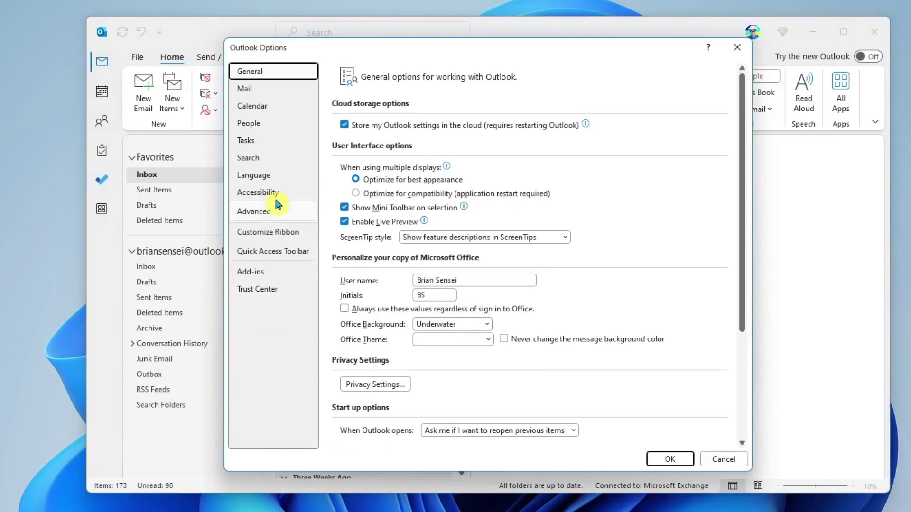
pyautogui.click(257, 90)
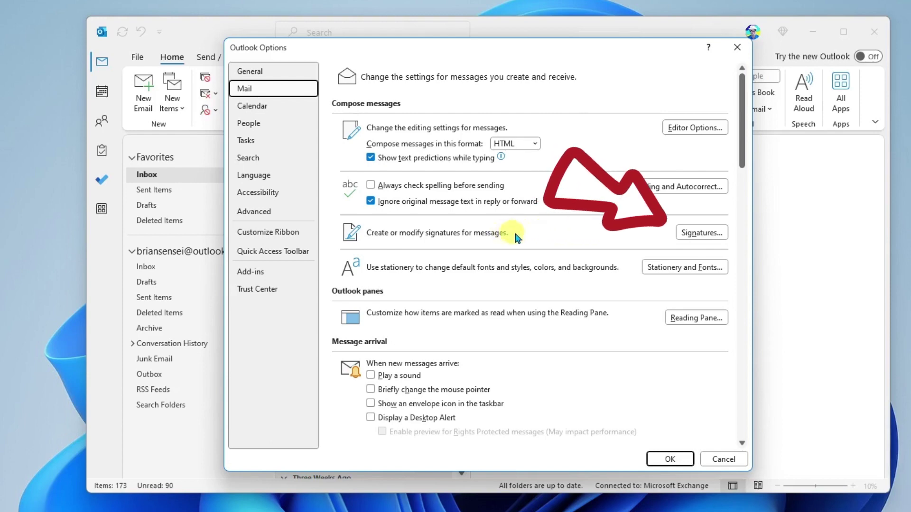
pyautogui.click(718, 235)
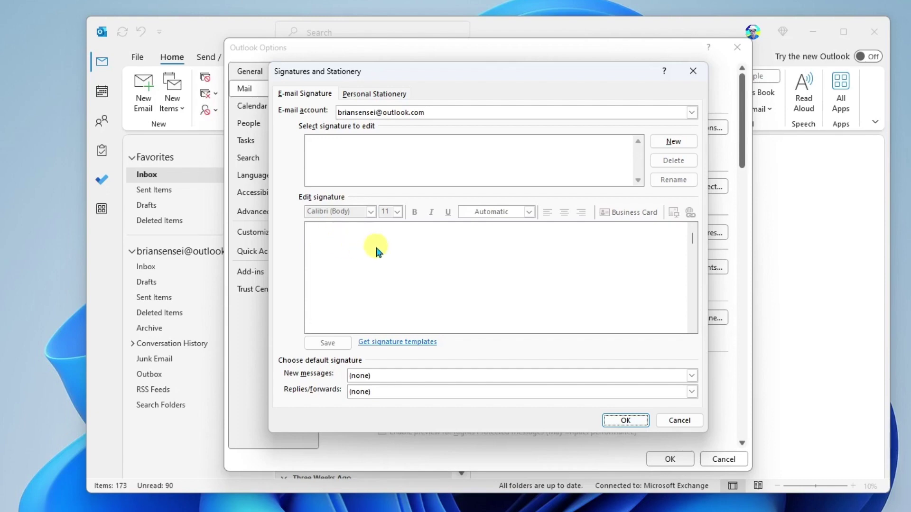
# Create the 'Brian Sensei' signature with a name line and a 'Check out my YouTube Channel' line, selecting the second line
pyautogui.click(683, 142)
pyautogui.write('Br')
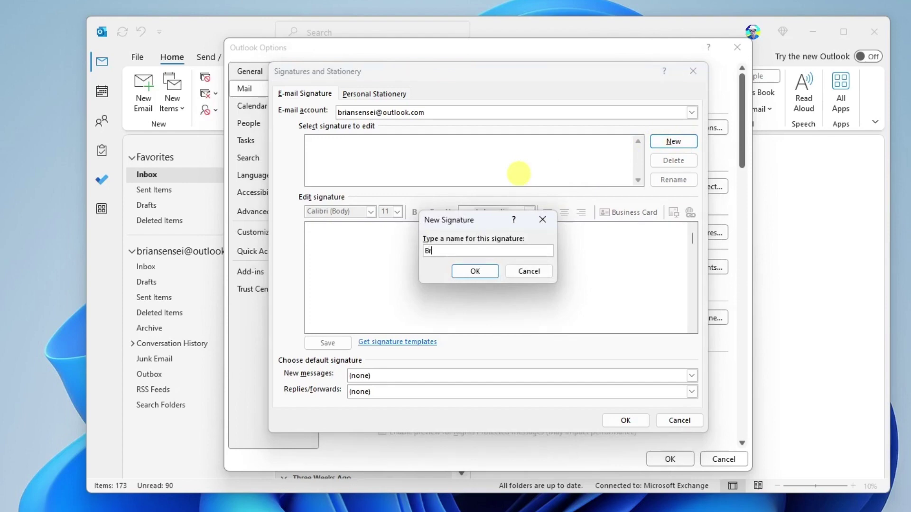
pyautogui.write('ian Sensei')
pyautogui.click(476, 271)
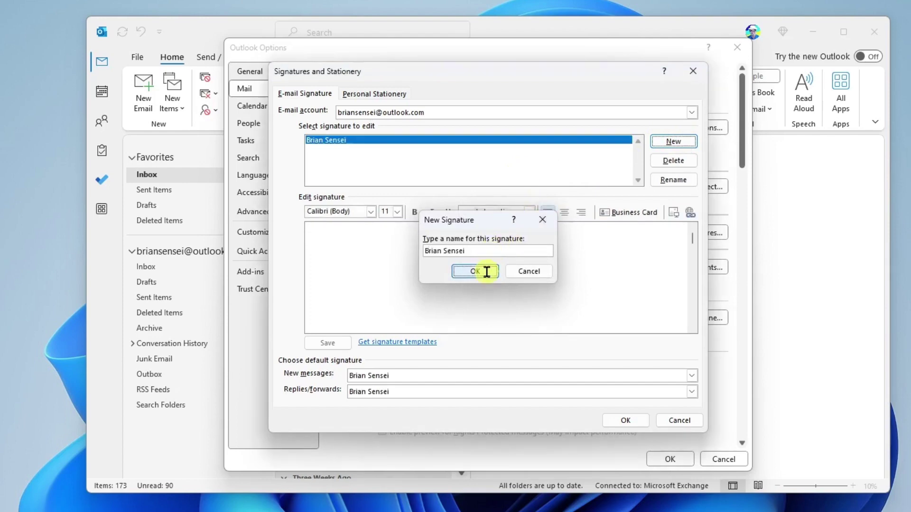
pyautogui.click(337, 237)
pyautogui.write('Check out my YouTube Channel')
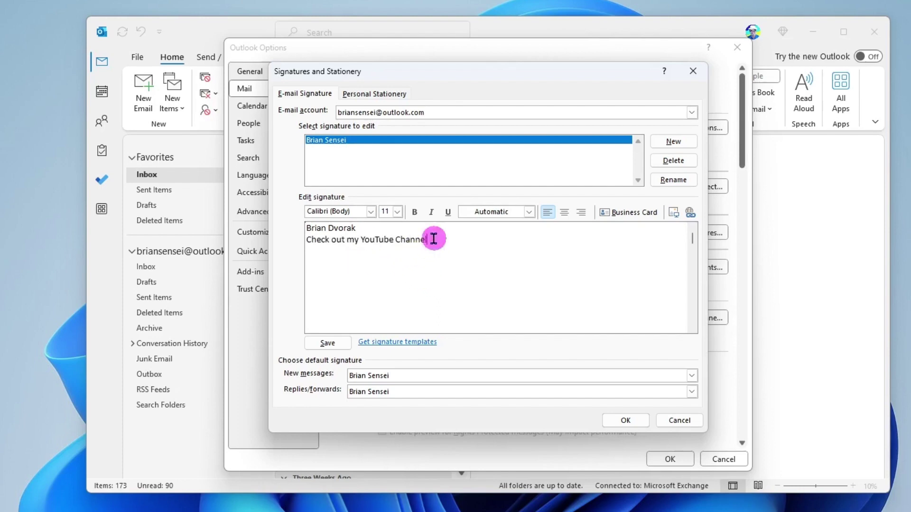
pyautogui.moveTo(436, 243); pyautogui.dragTo(307, 241)
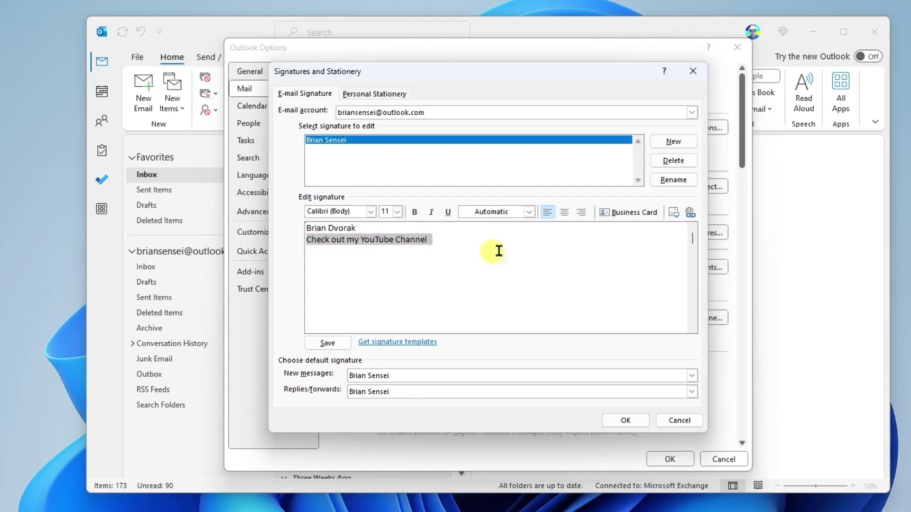
# Make the 'Check out my YouTube Channel' line a hyperlink to the YouTube channel
pyautogui.click(689, 214)
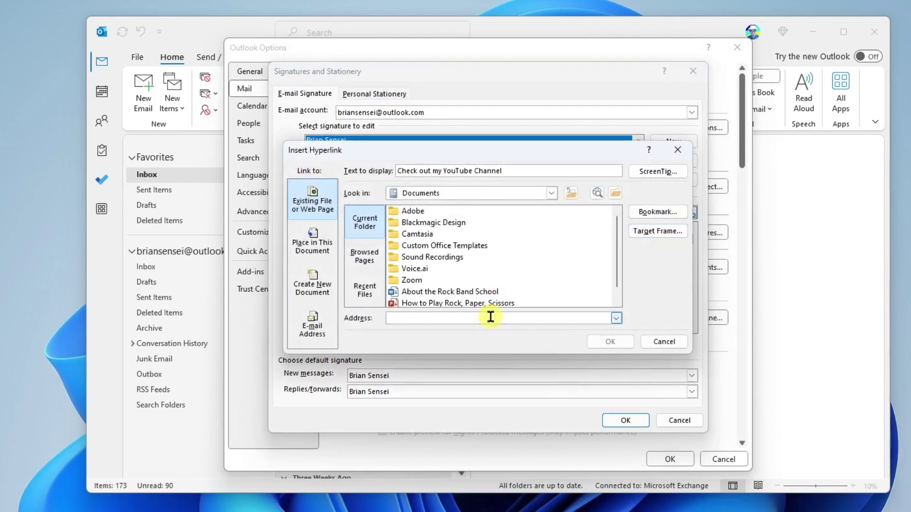
pyautogui.write('https://youtube.com/@briansensei')
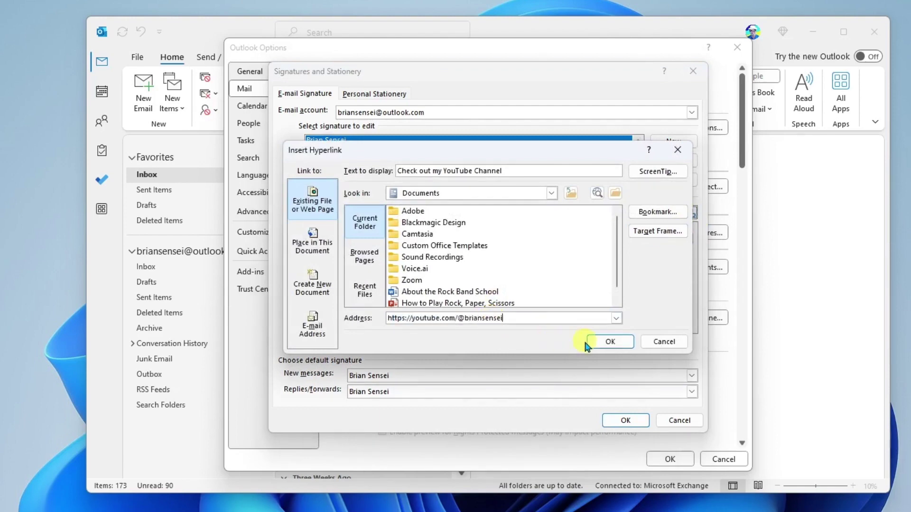
pyautogui.click(600, 342)
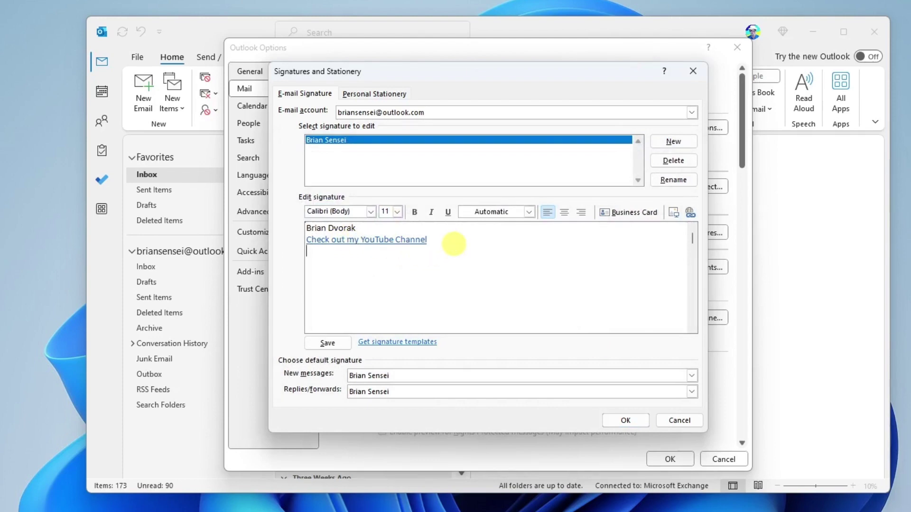
# Insert the 'me in circle 100px' photo from the Me folder below the YouTube link
pyautogui.click(671, 213)
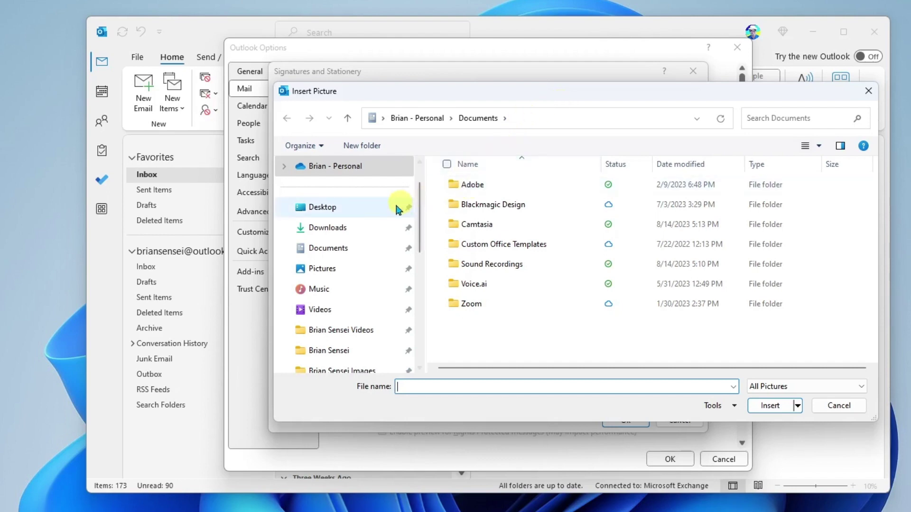
pyautogui.scroll(-2, 363, 333)
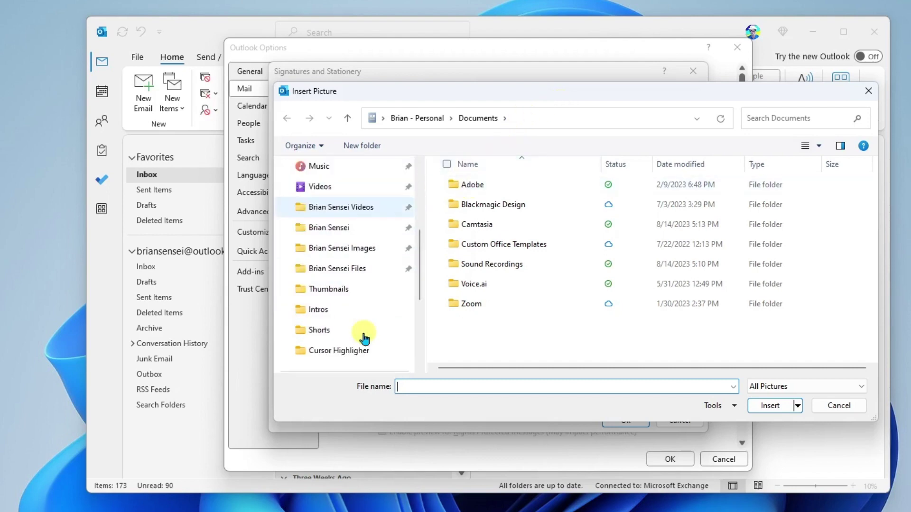
pyautogui.click(371, 249)
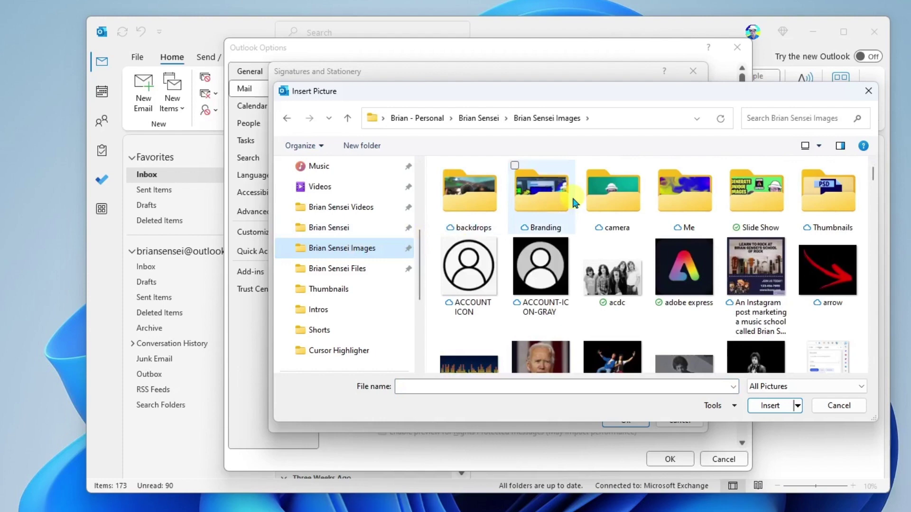
pyautogui.doubleClick(683, 191)
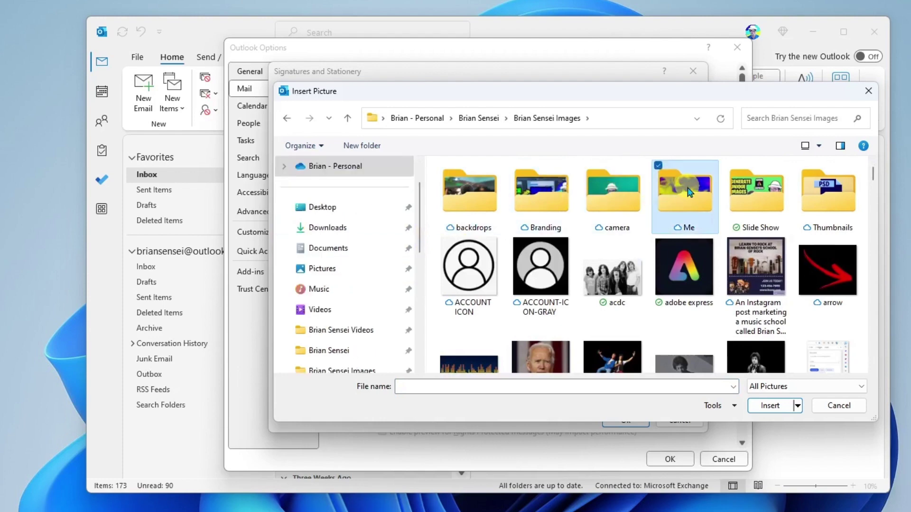
pyautogui.click(827, 199)
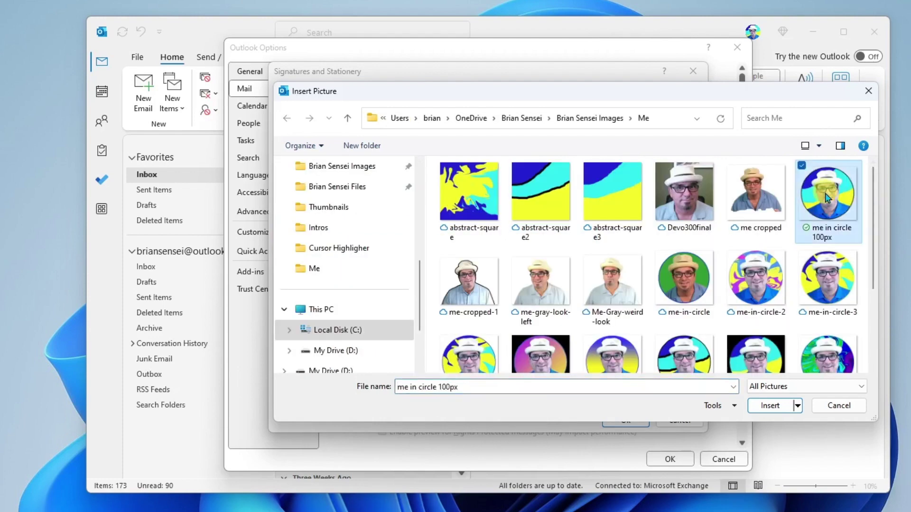
pyautogui.doubleClick(828, 199)
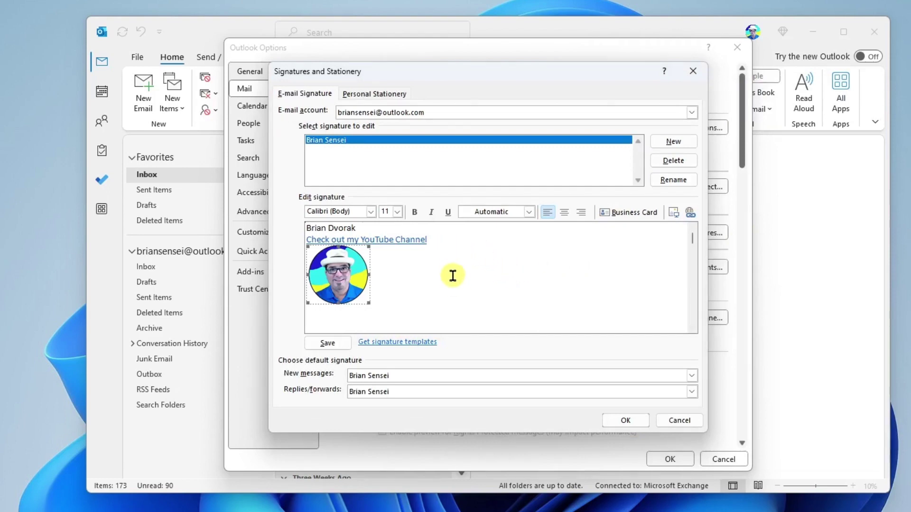
# Save the Brian Sensei signature as the default for new messages and replies
pyautogui.click(337, 344)
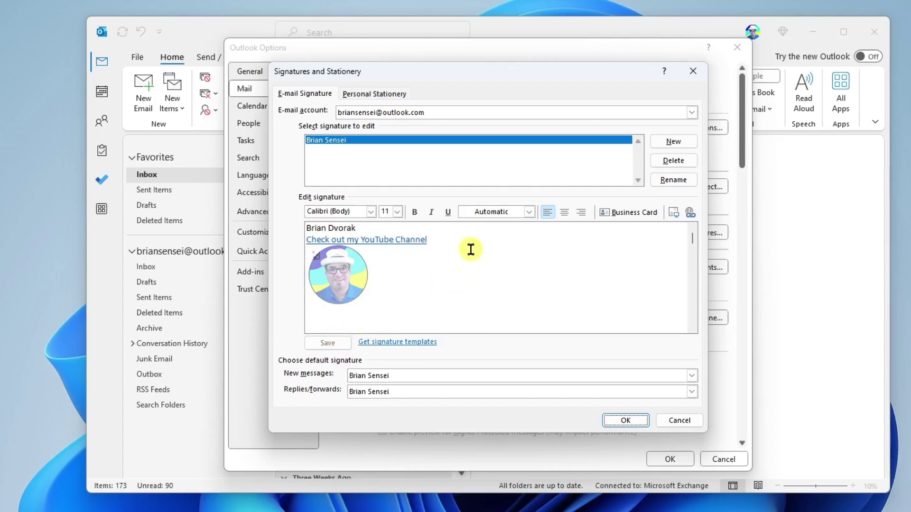
pyautogui.click(395, 343)
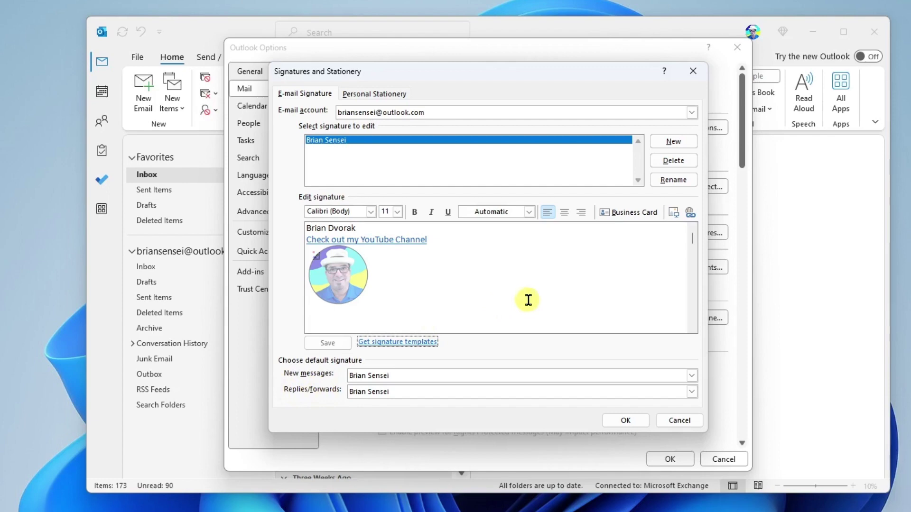
# Close Signatures and Outlook Options, then start a new email carrying the new signature
pyautogui.click(612, 420)
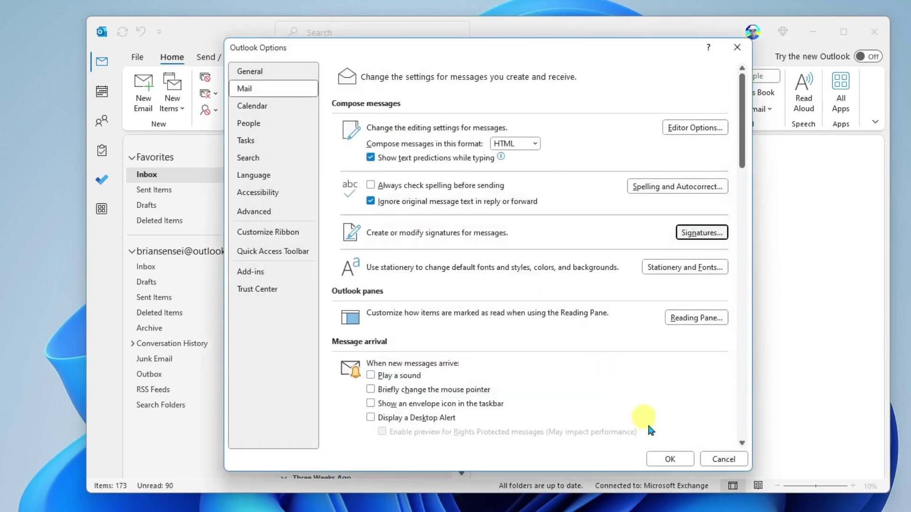
pyautogui.click(672, 459)
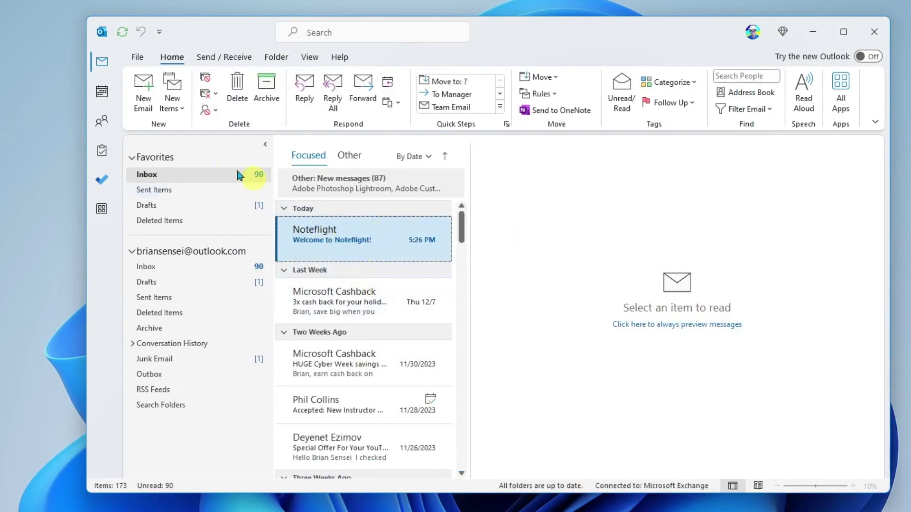
pyautogui.click(143, 92)
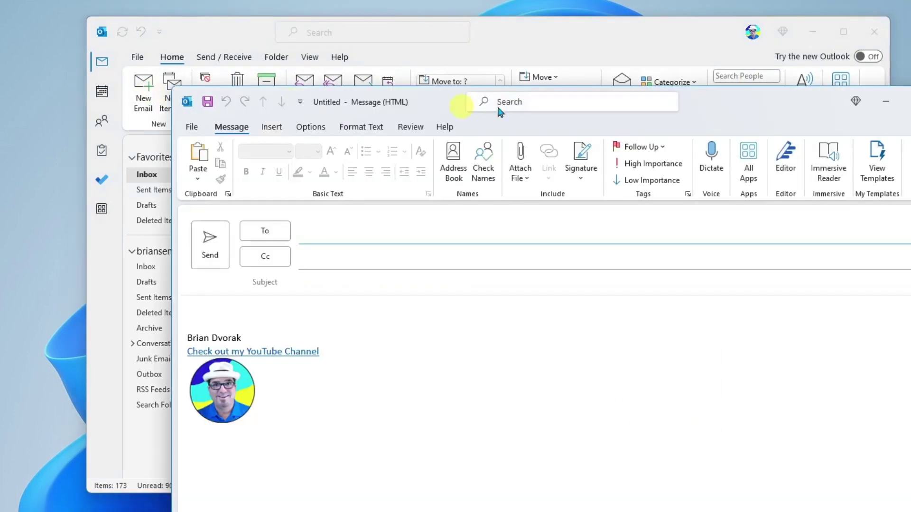